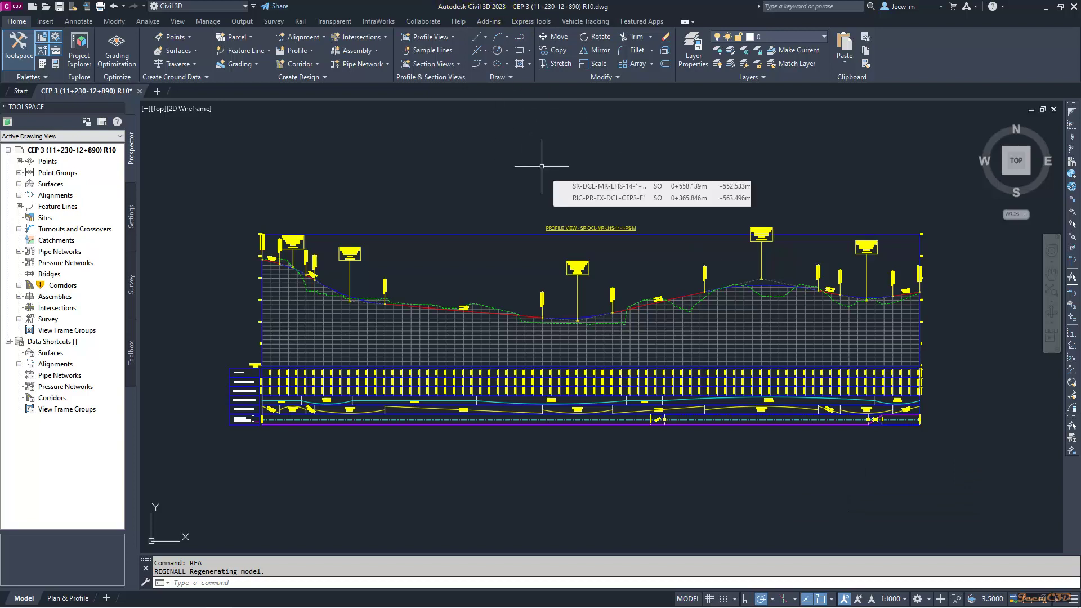
- Select profile view SR-DCL-MR-LHS-14-1-PS-M22 to show its contextual Profile View ribbon tab
{"action": "left_click", "coordinate": [497, 234]}
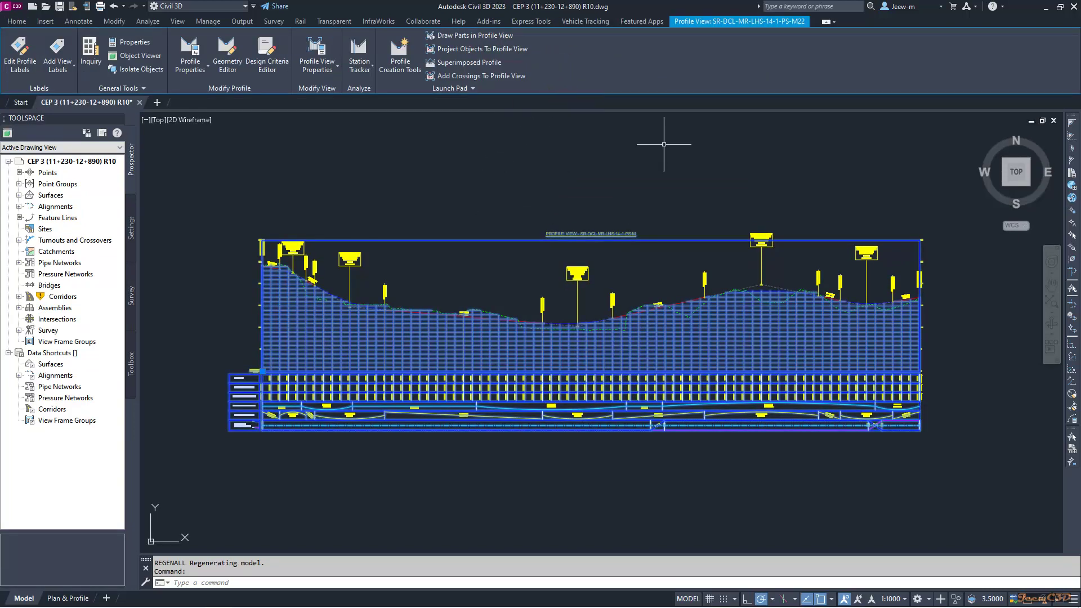
{"action": "key", "text": "Escape"}
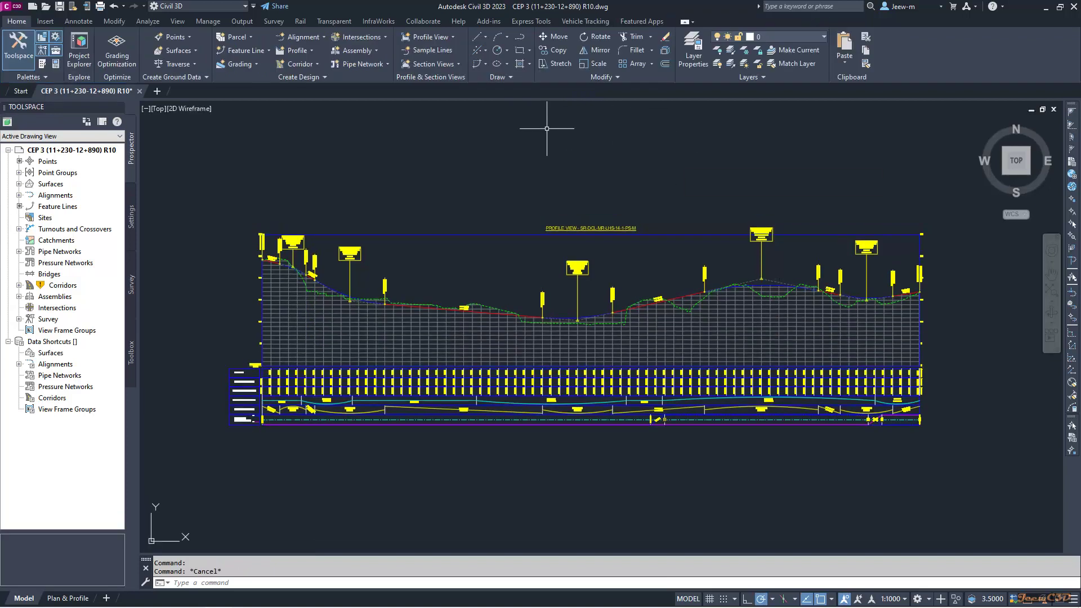
{"action": "left_click", "coordinate": [504, 235]}
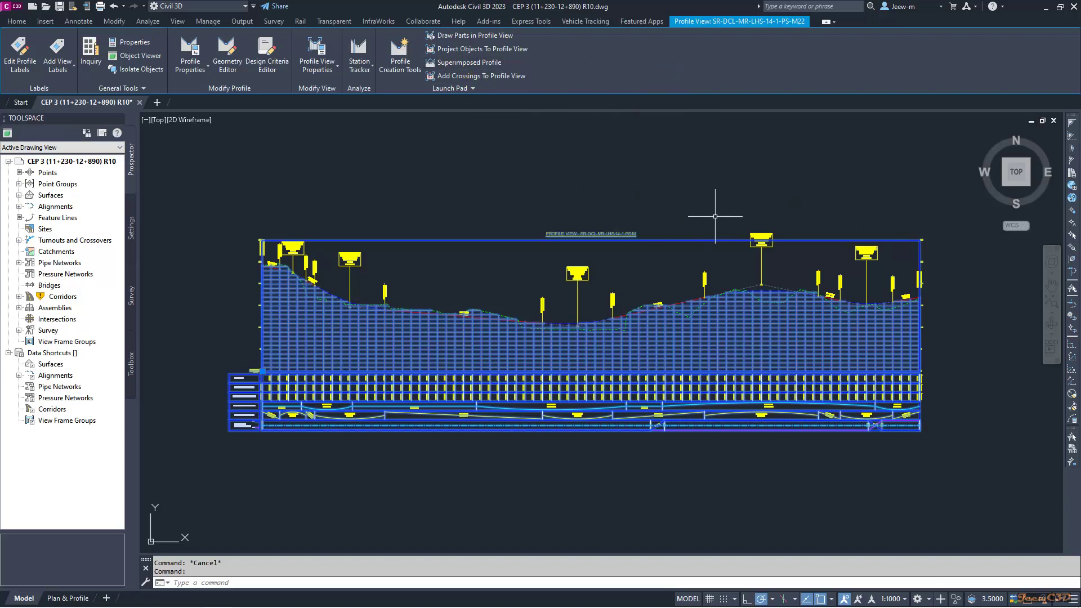
{"action": "left_click", "coordinate": [772, 24]}
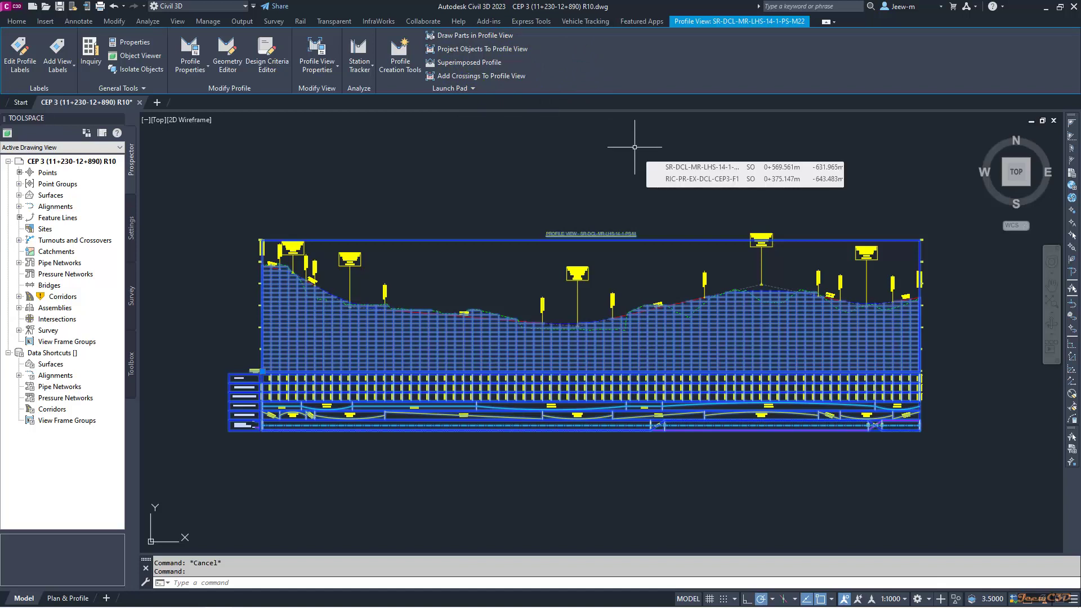
- Deselect the profile view, then reselect it to watch the ribbon resize again
{"action": "key", "text": "Escape"}
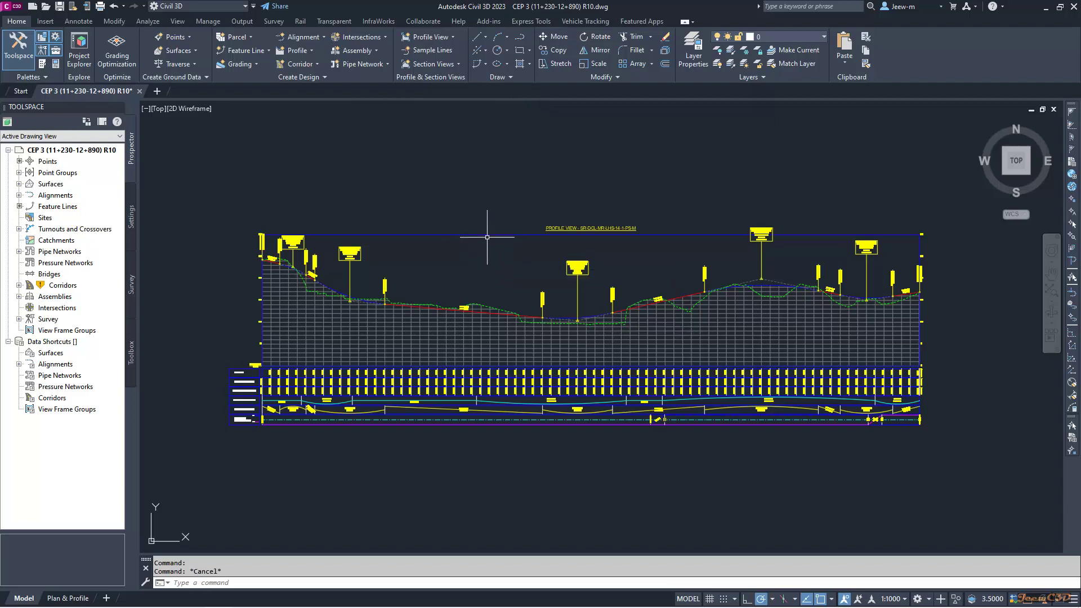
{"action": "left_click", "coordinate": [487, 234]}
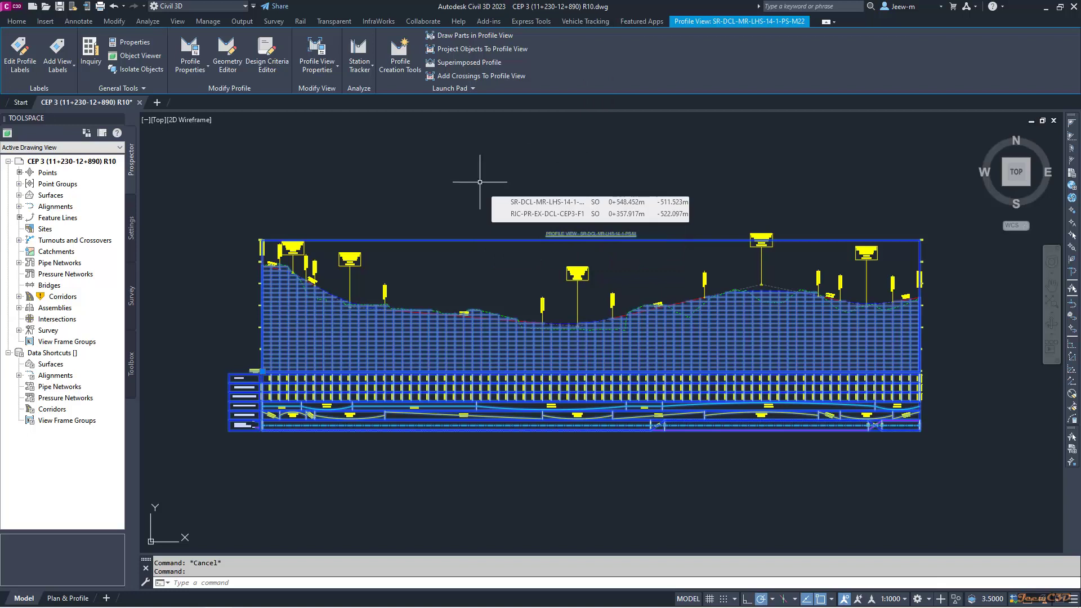
- Set RIBBONDOCKEDHEIGHT to 120, then select and deselect the profile view to compare ribbon height
{"action": "key", "text": "Escape"}
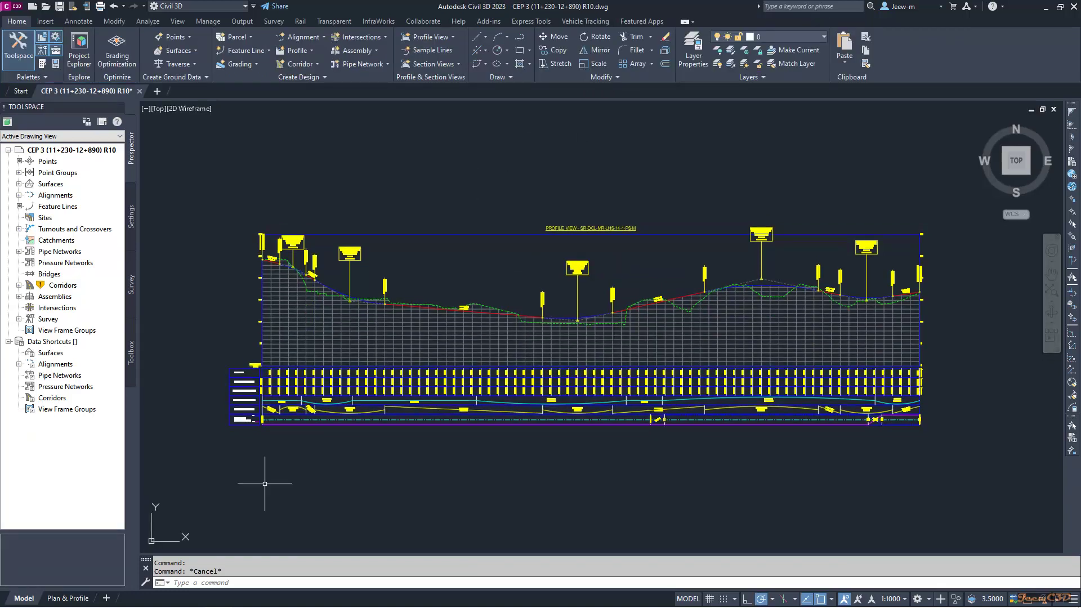
{"action": "left_click", "coordinate": [205, 580]}
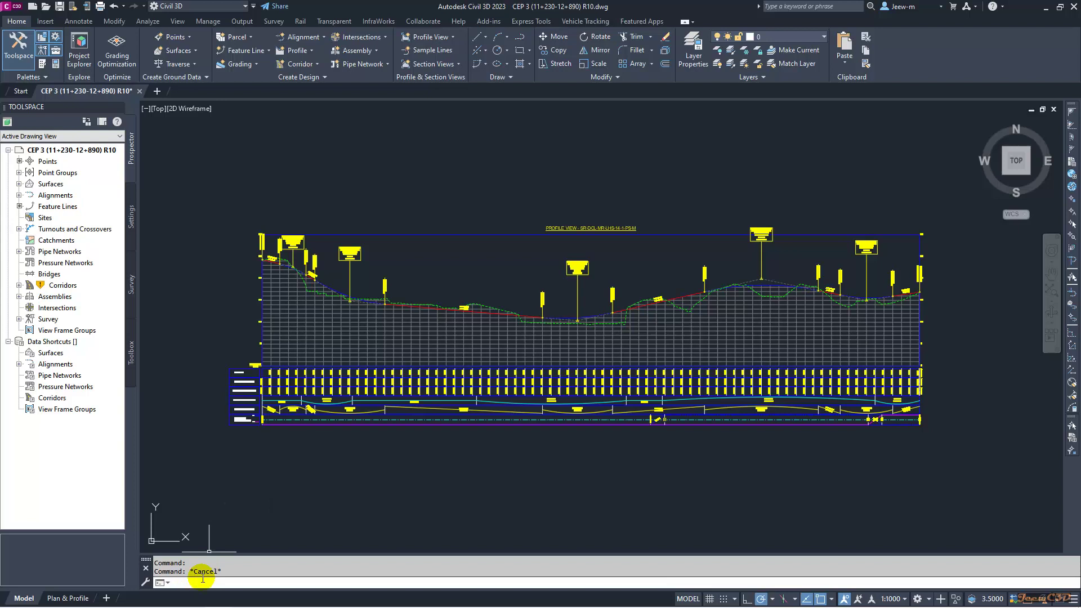
{"action": "type", "text": "ribbo"}
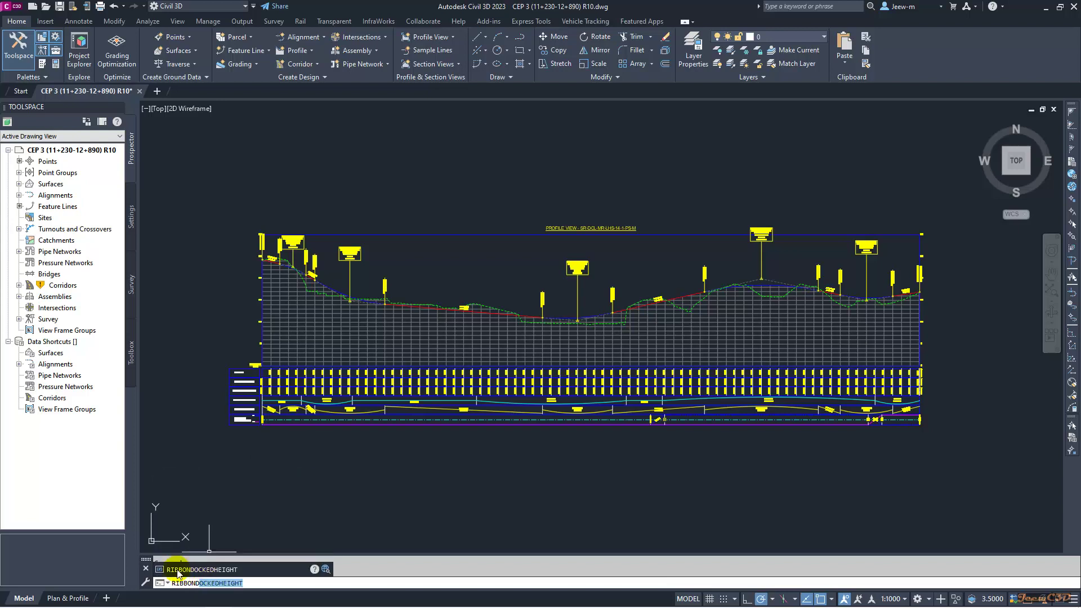
{"action": "left_click", "coordinate": [255, 583]}
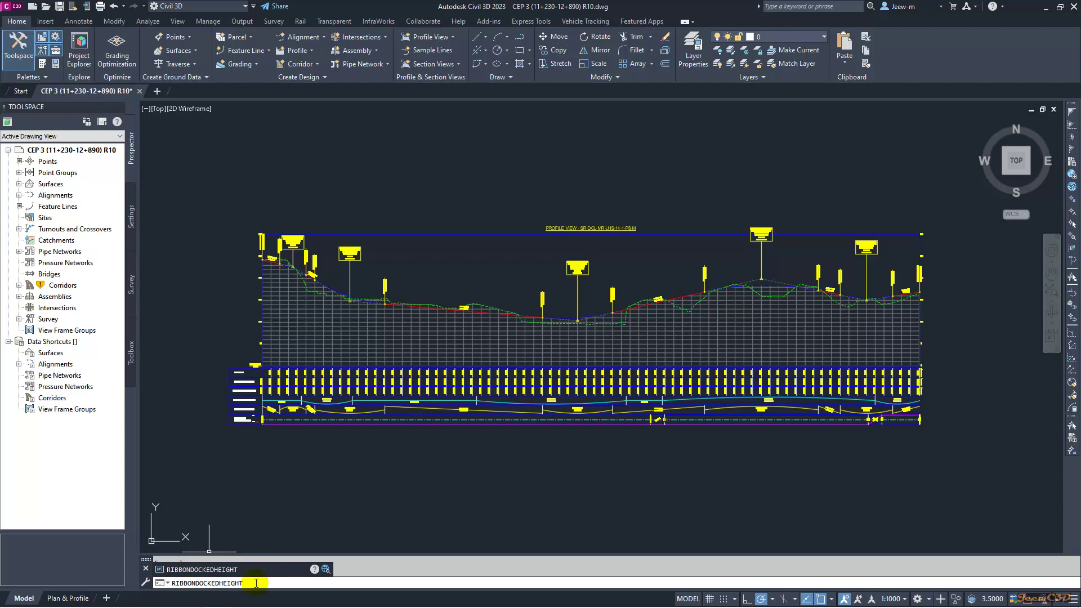
{"action": "key", "text": "Return"}
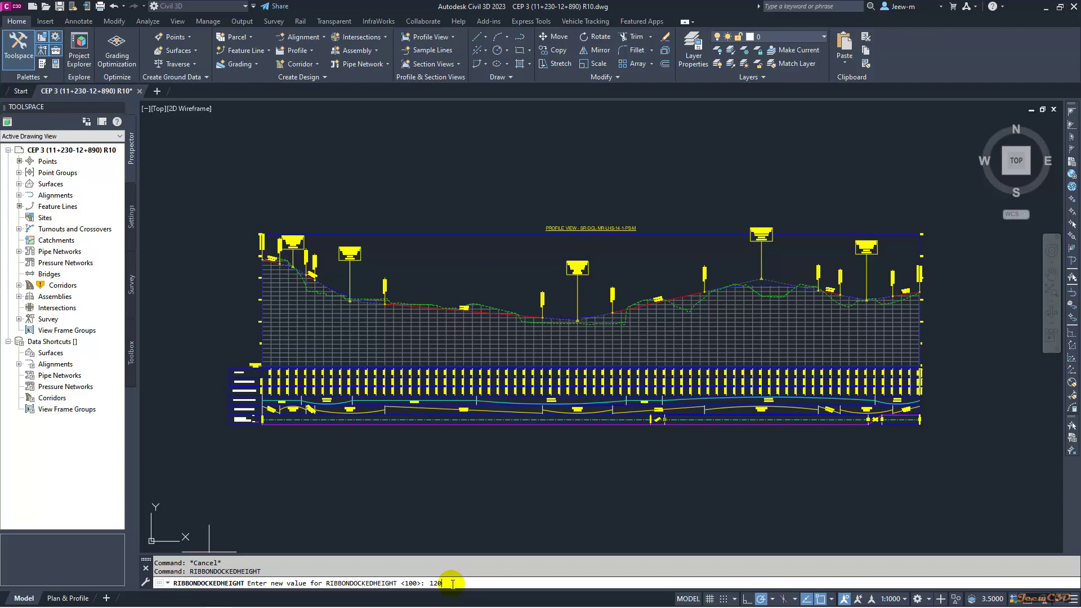
{"action": "key", "text": "Return"}
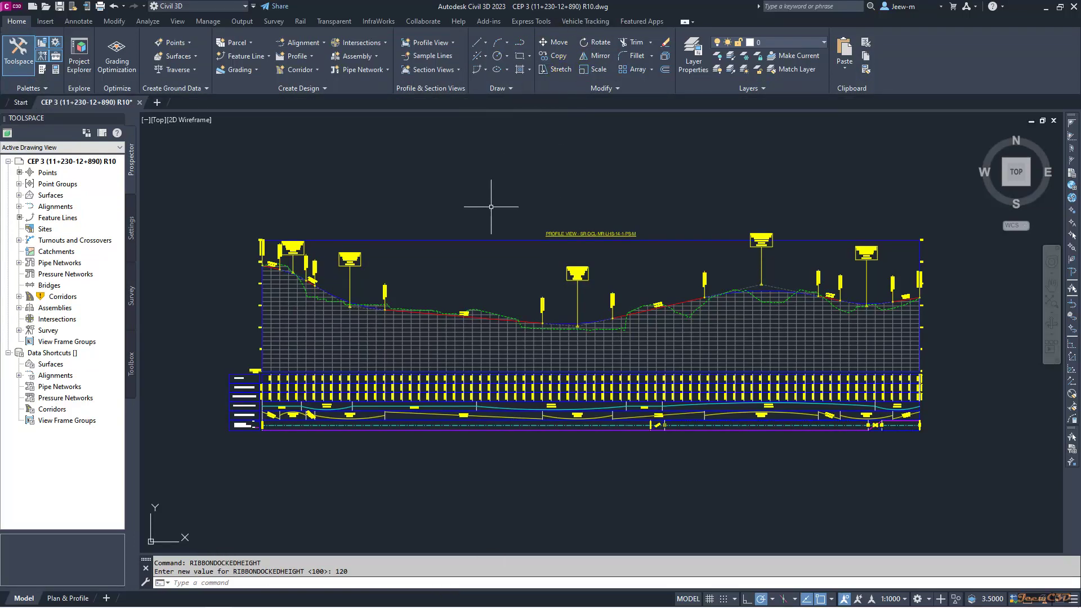
{"action": "left_click", "coordinate": [498, 240]}
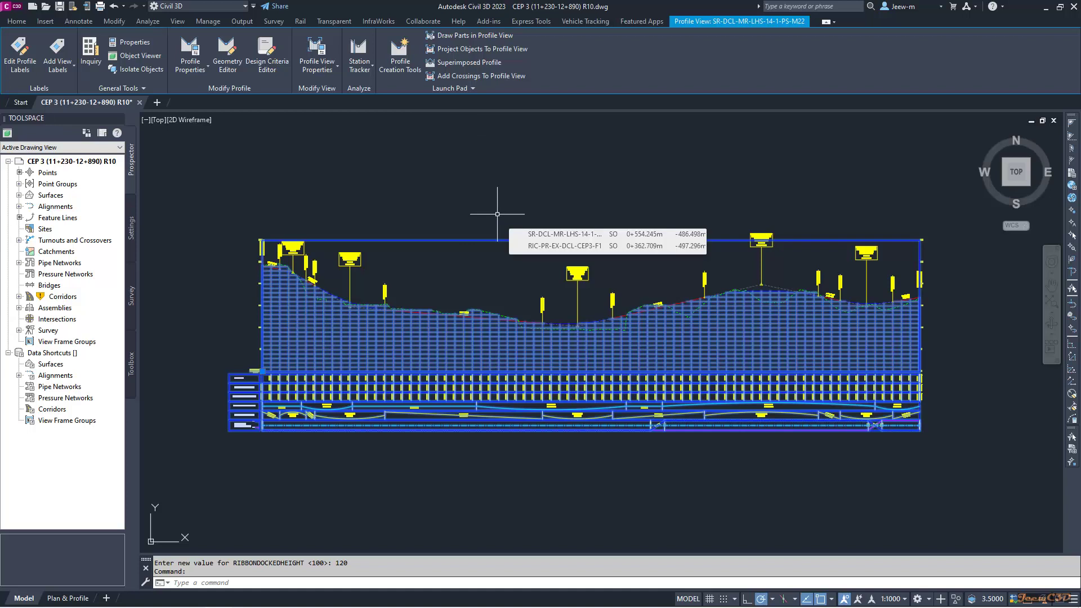
{"action": "key", "text": "Escape"}
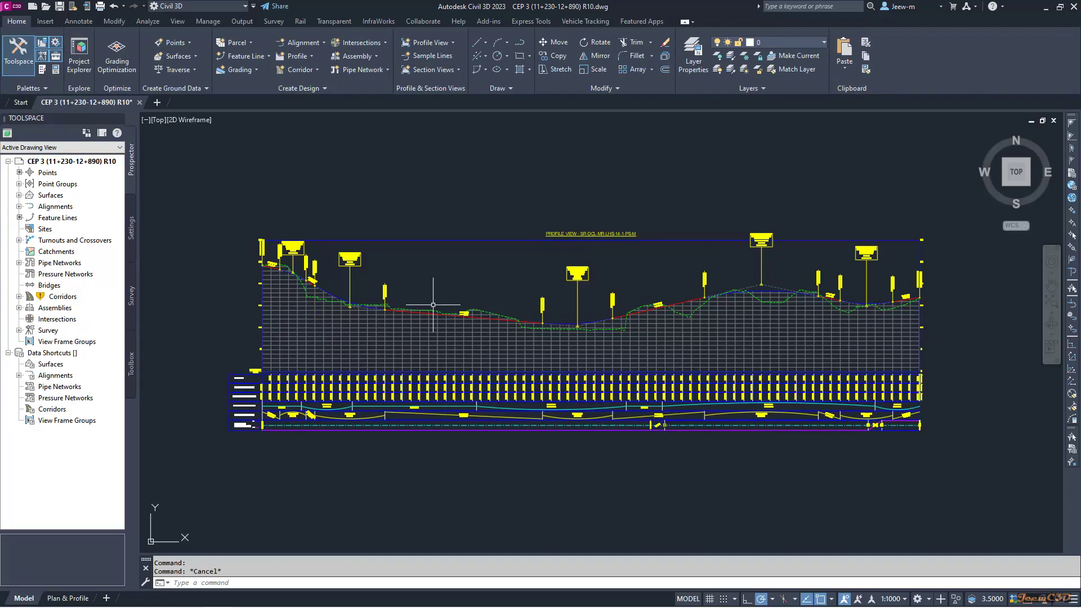
- Run RIBBONDOCKEDHEIGHT and enter 100 to return the ribbon to its default height
{"action": "left_click", "coordinate": [290, 580]}
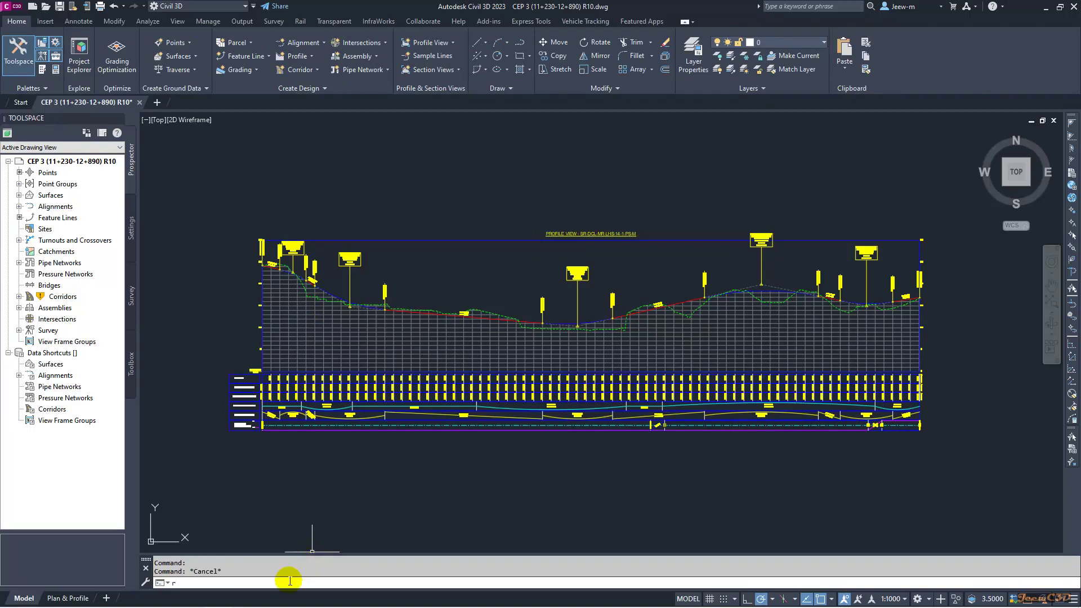
{"action": "type", "text": "ribbon"}
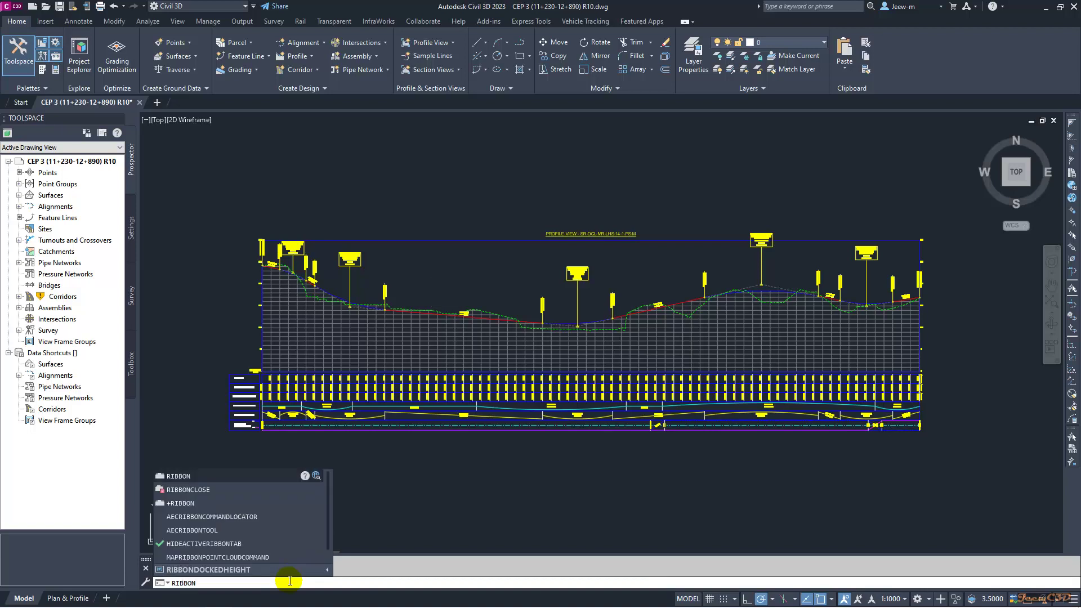
{"action": "type", "text": "dockedheight"}
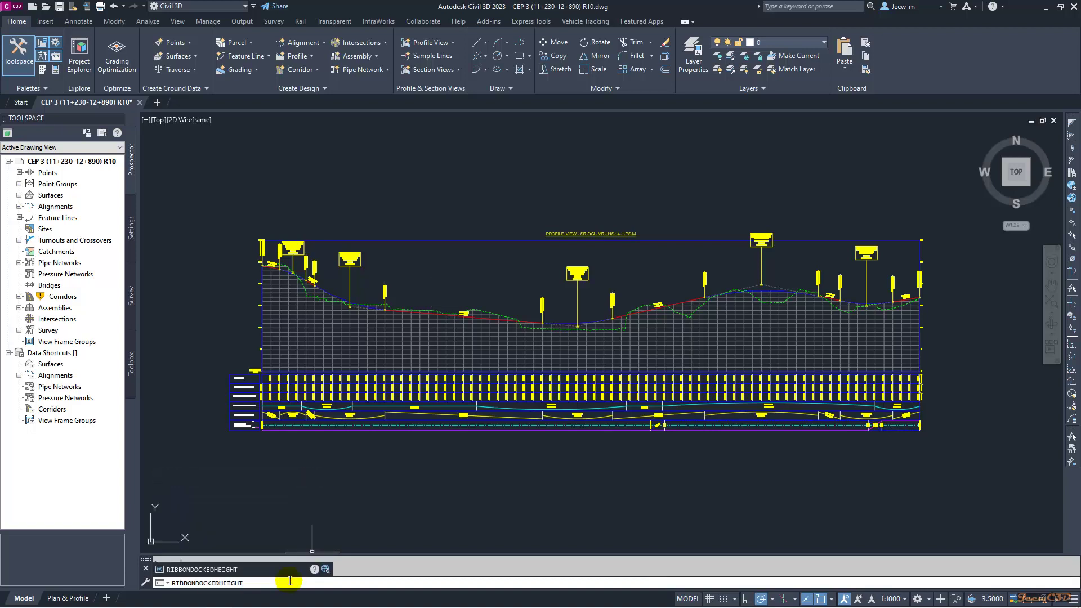
{"action": "key", "text": "Return"}
{"action": "type", "text": "100"}
{"action": "key", "text": "Return"}
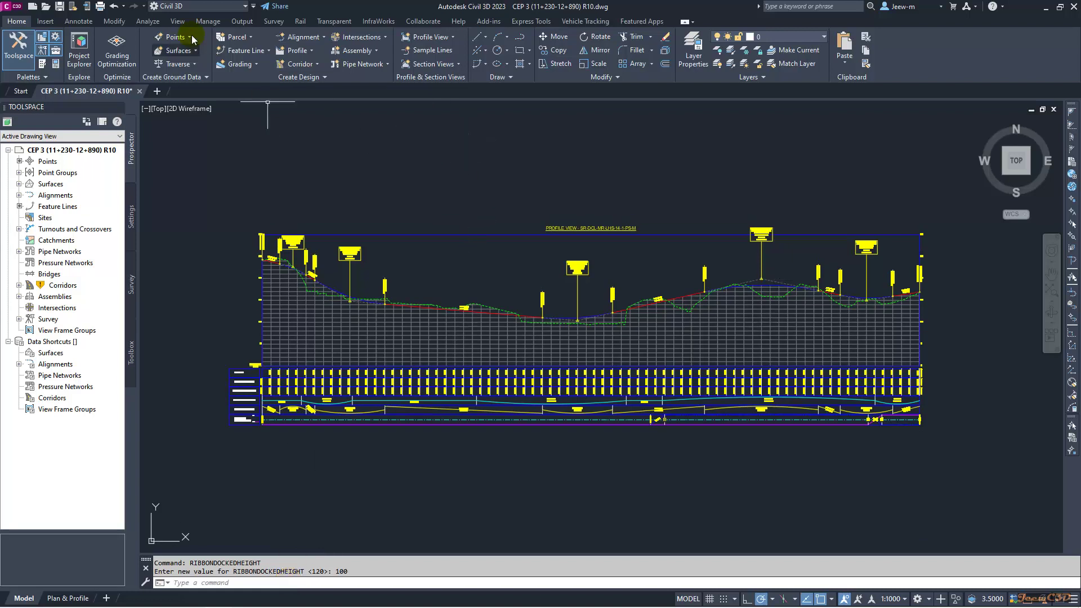
- In the Customize User Interface editor, select Ribbon > Panels > Context Profile Launch Pad 1
{"action": "left_click", "coordinate": [213, 6]}
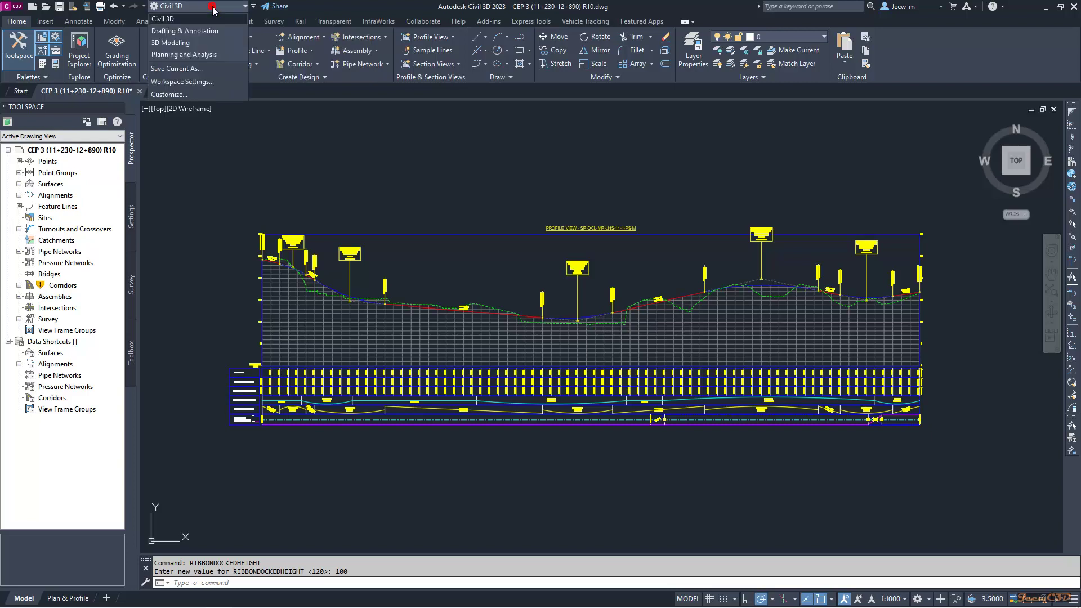
{"action": "left_click", "coordinate": [177, 94]}
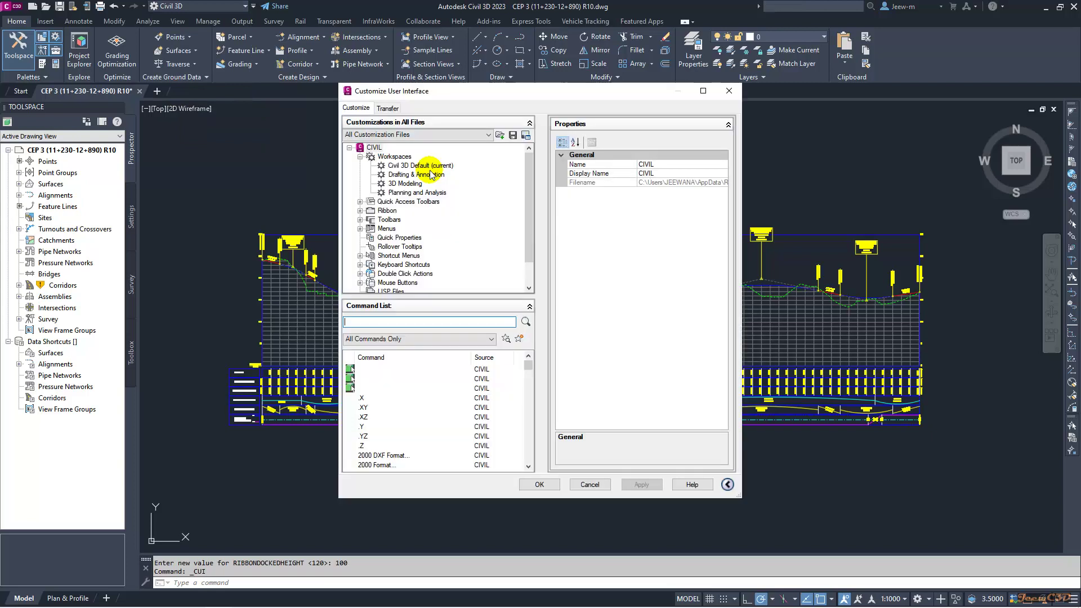
{"action": "left_click", "coordinate": [383, 210]}
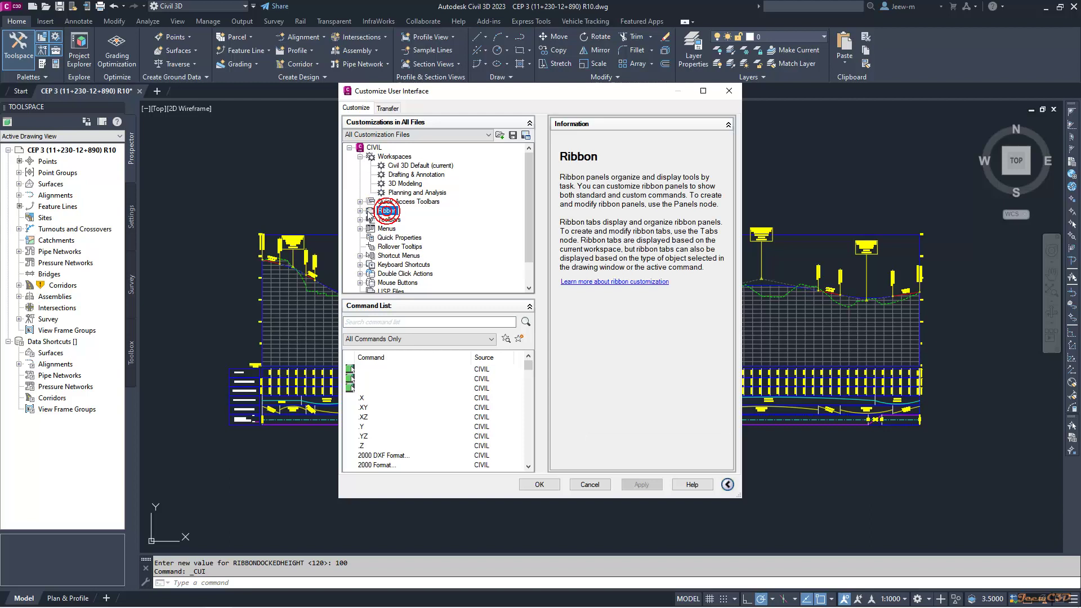
{"action": "left_click", "coordinate": [360, 211]}
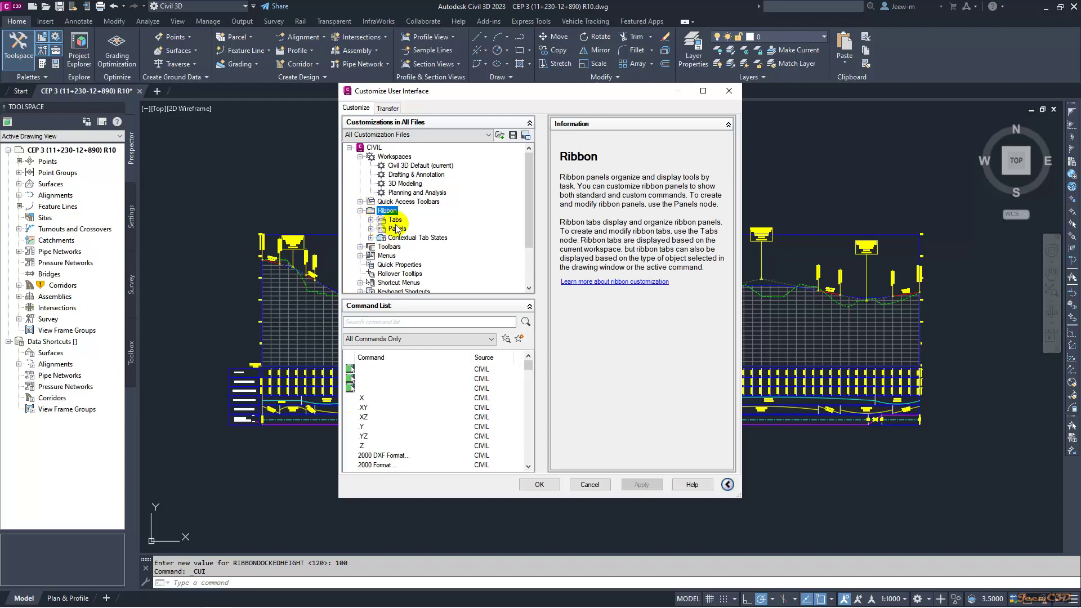
{"action": "left_click", "coordinate": [374, 229]}
{"action": "left_click", "coordinate": [370, 229]}
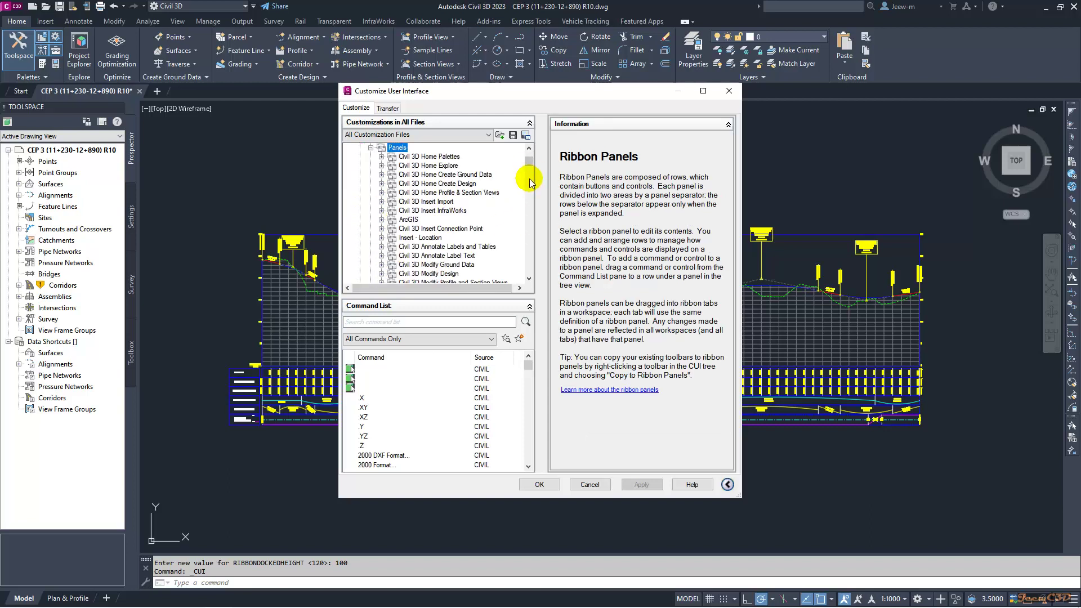
{"action": "left_click_drag", "start_coordinate": [529, 161], "coordinate": [529, 200]}
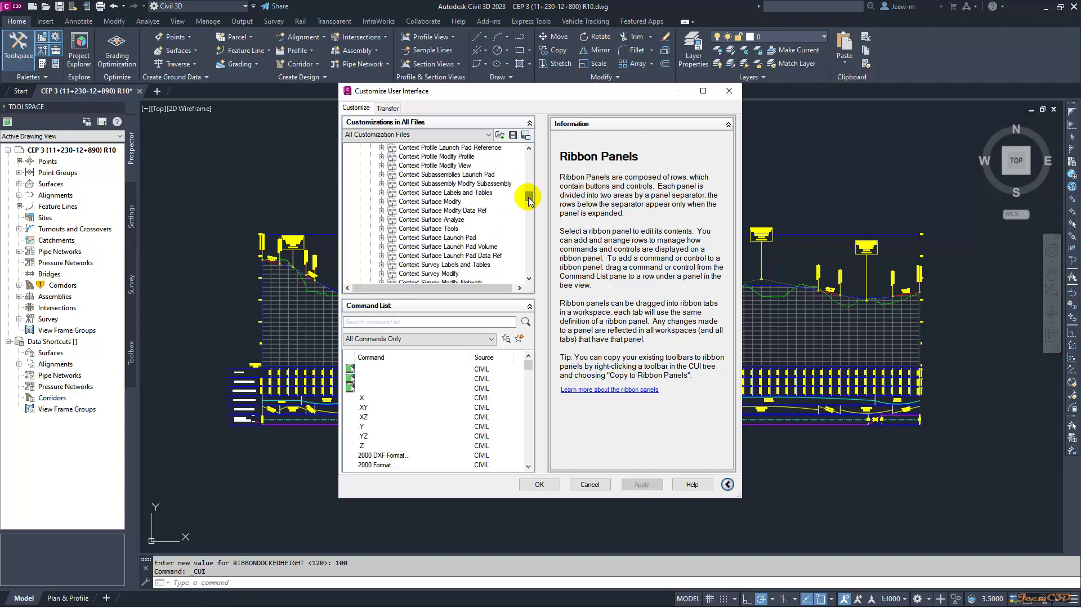
{"action": "scroll", "coordinate": [490, 220], "scroll_direction": "down", "scroll_amount": 4}
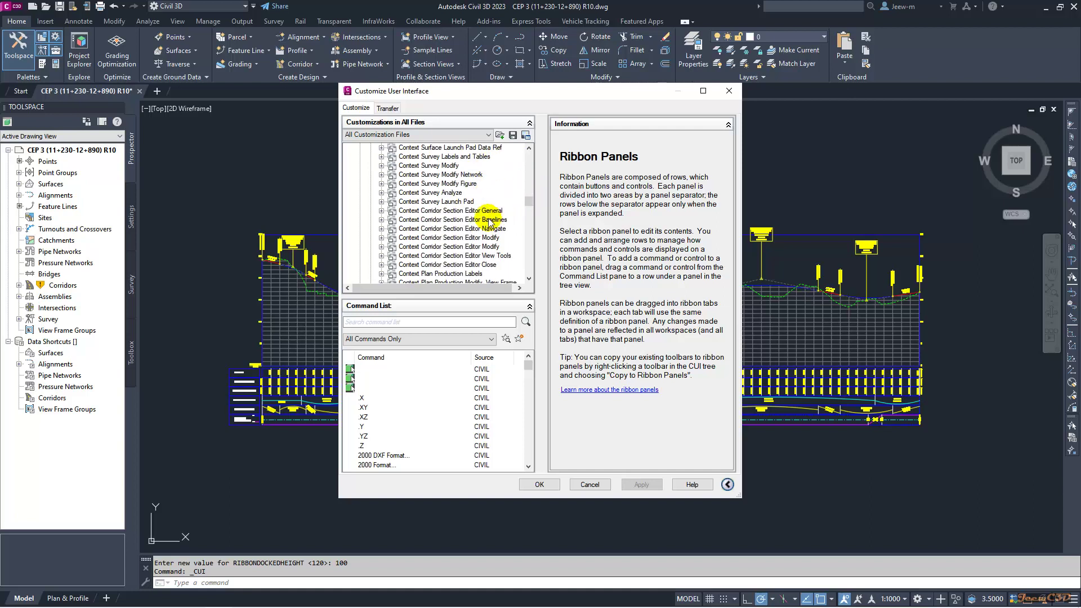
{"action": "scroll", "coordinate": [490, 219], "scroll_direction": "down", "scroll_amount": 6}
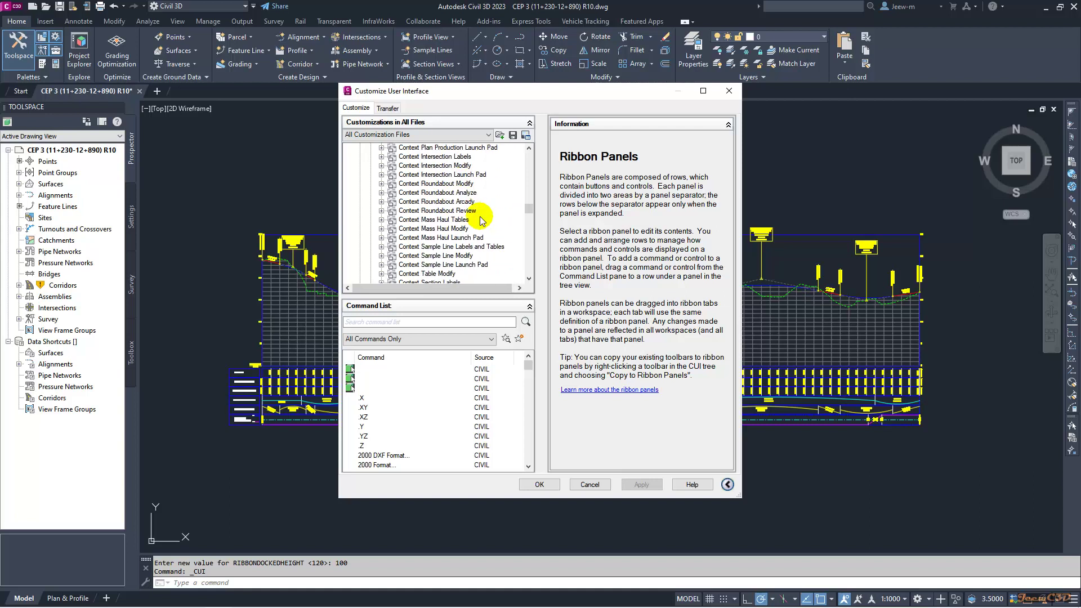
{"action": "scroll", "coordinate": [481, 219], "scroll_direction": "up", "scroll_amount": 6}
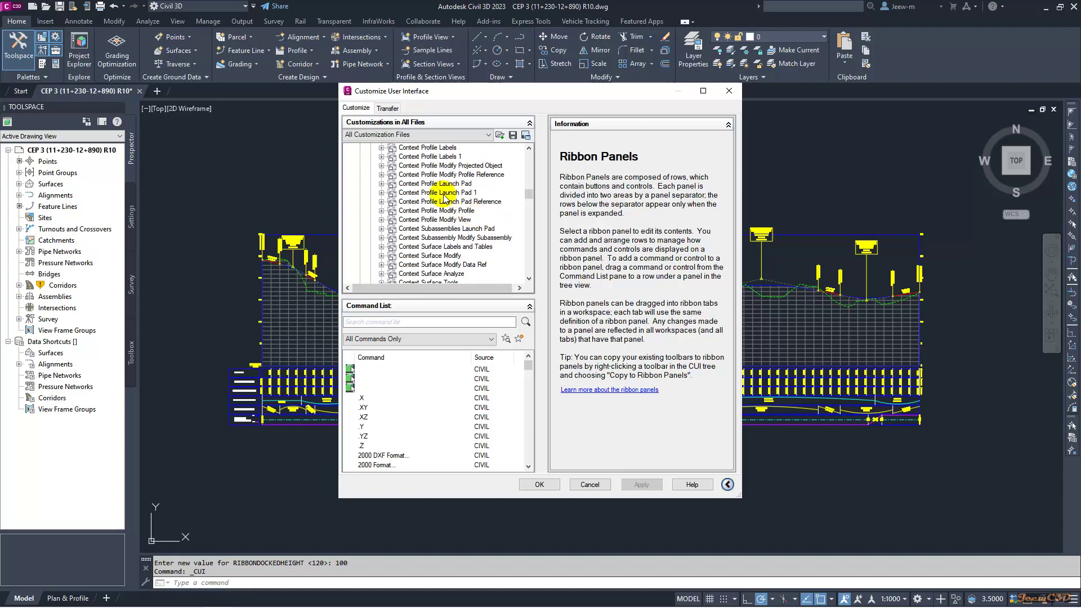
{"action": "left_click", "coordinate": [444, 193]}
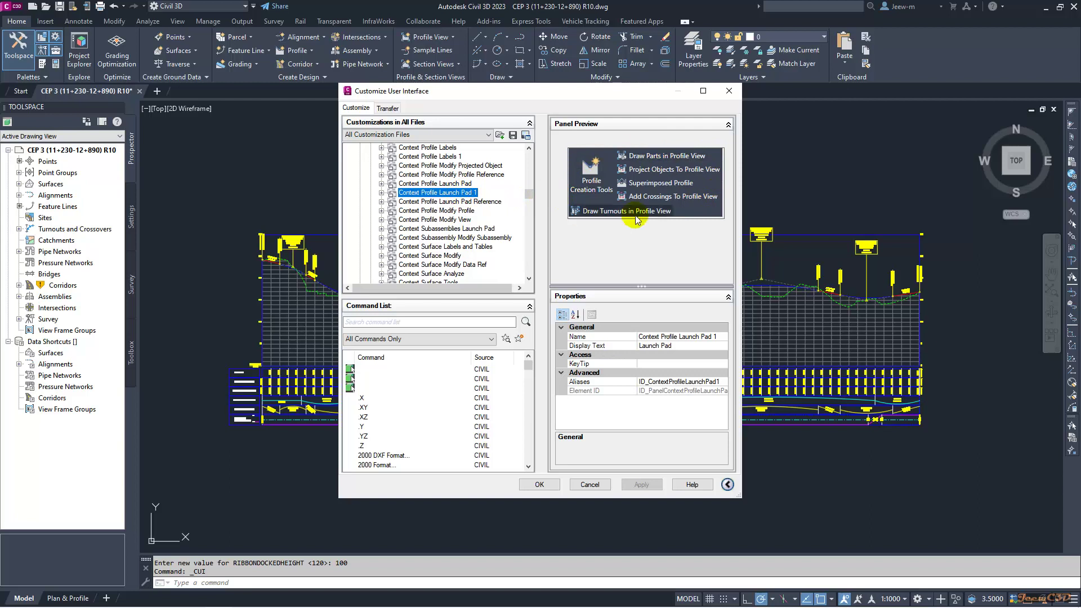
- Expand Launch Pad 1, its Row 1 and Sub-Panel 1 to reveal four rows, then select Row 2
{"action": "left_click", "coordinate": [381, 193]}
{"action": "left_click", "coordinate": [418, 211]}
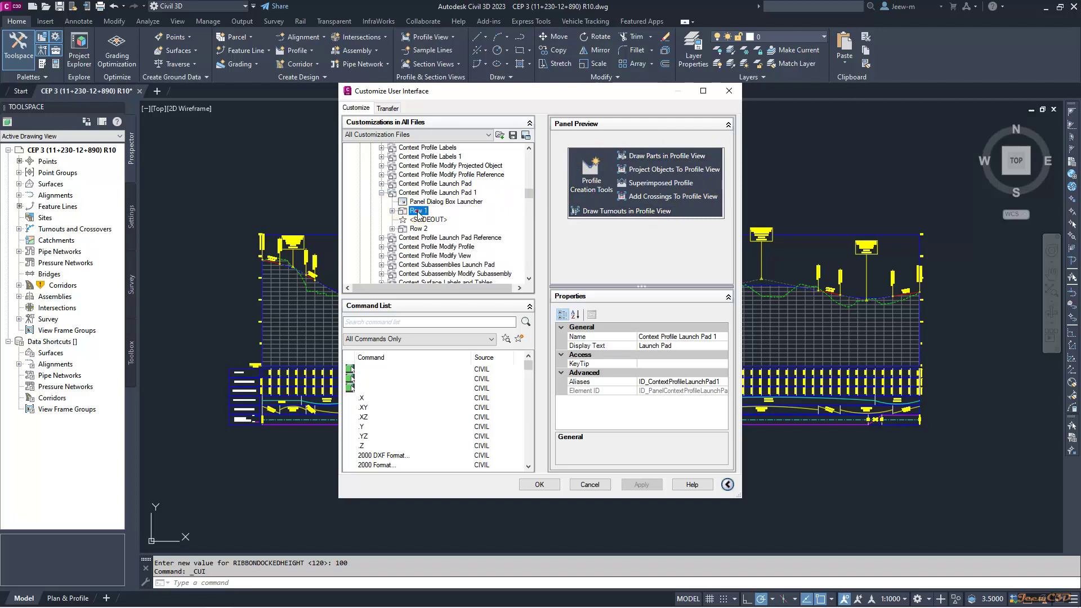
{"action": "left_click", "coordinate": [417, 229]}
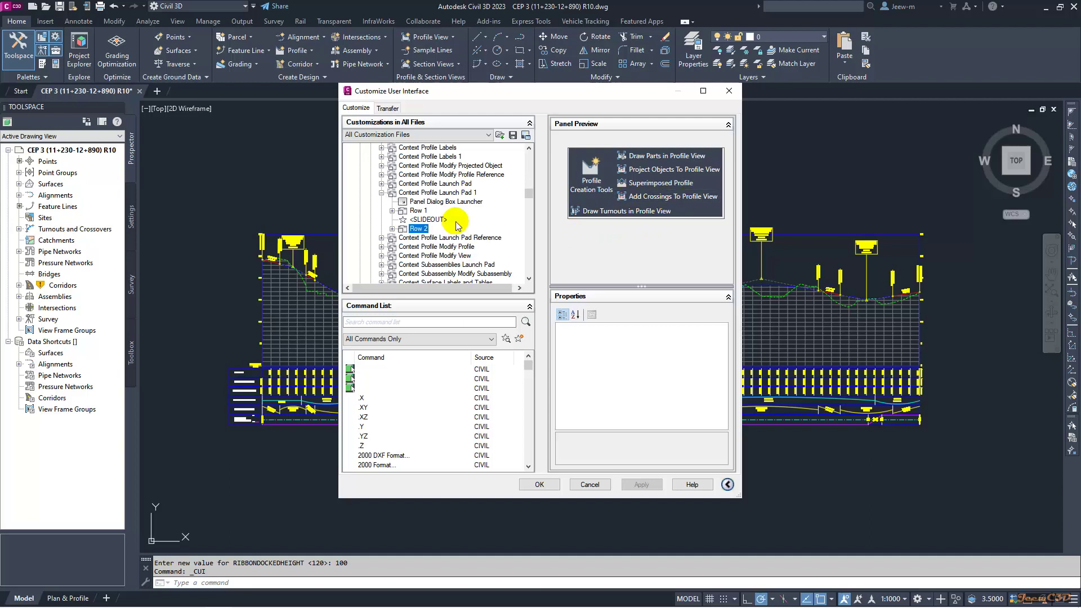
{"action": "left_click", "coordinate": [419, 210]}
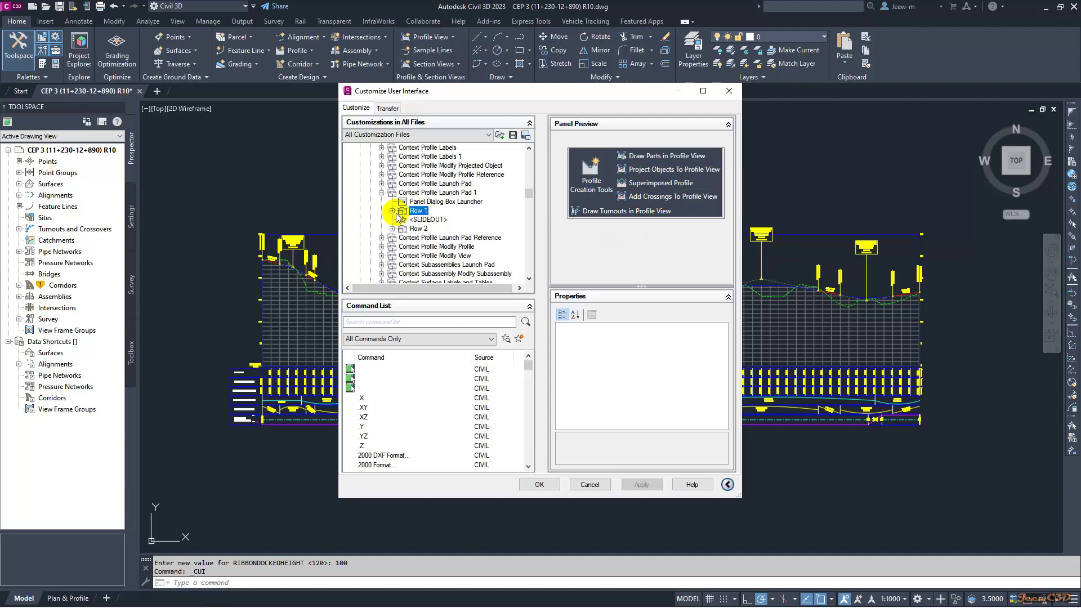
{"action": "left_click", "coordinate": [392, 210]}
{"action": "left_click", "coordinate": [436, 229]}
{"action": "left_click", "coordinate": [428, 231]}
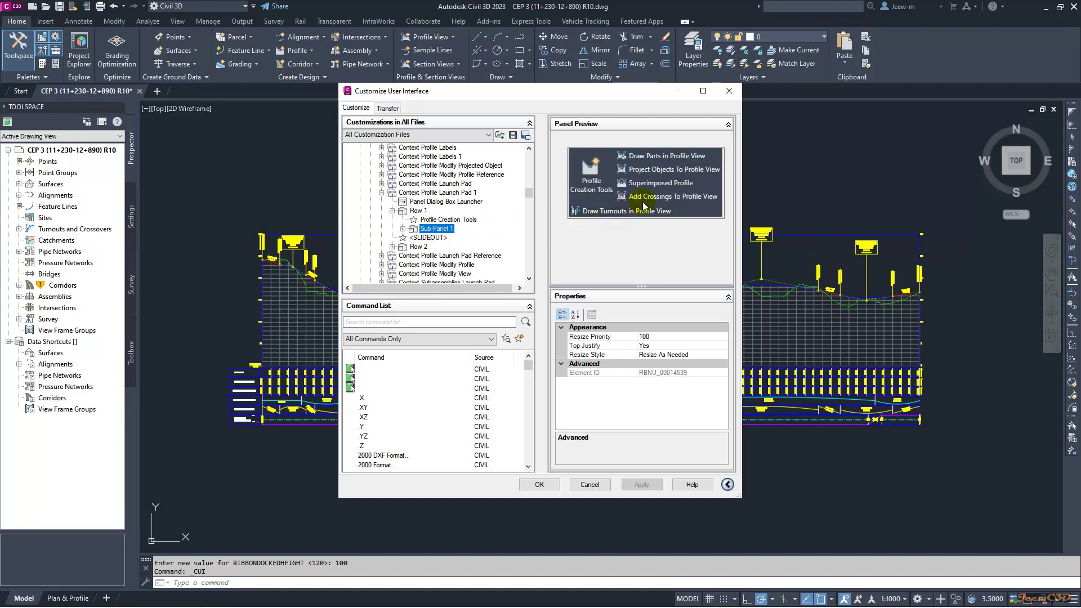
{"action": "left_click", "coordinate": [403, 229]}
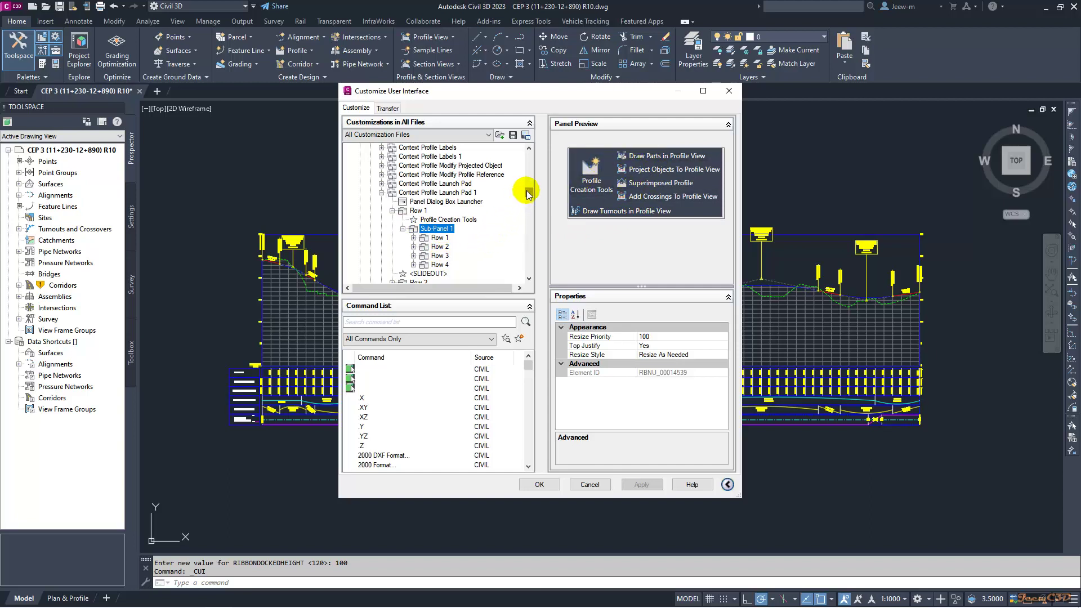
{"action": "left_click_drag", "start_coordinate": [528, 192], "coordinate": [527, 198]}
{"action": "scroll", "coordinate": [510, 245], "scroll_direction": "down", "scroll_amount": 2}
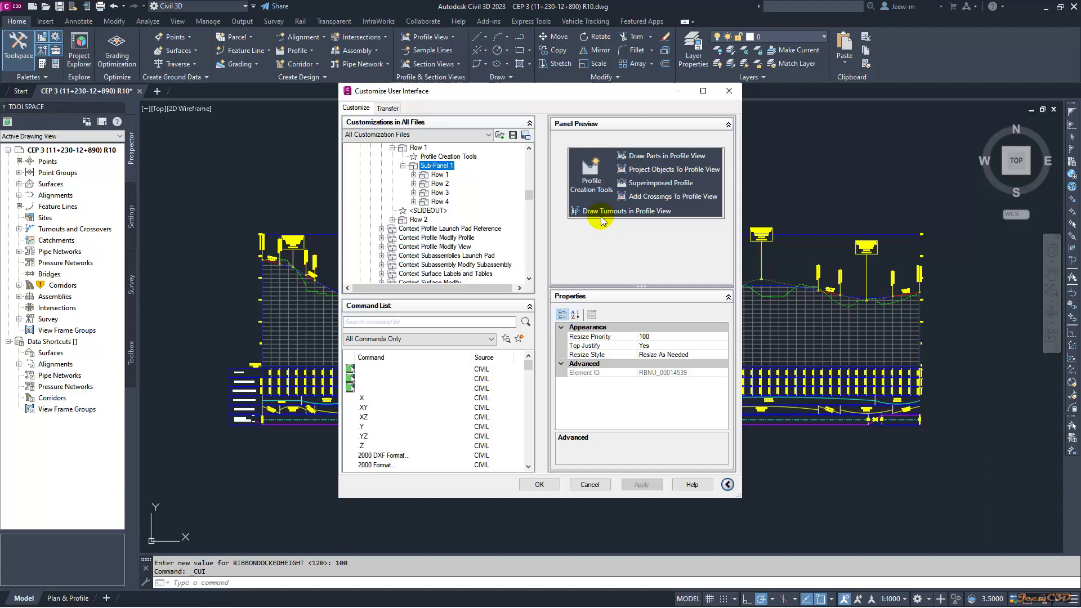
{"action": "left_click", "coordinate": [419, 219]}
- Add a new Row 3 to Context Profile Launch Pad 1 below Row 2
{"action": "right_click", "coordinate": [423, 220]}
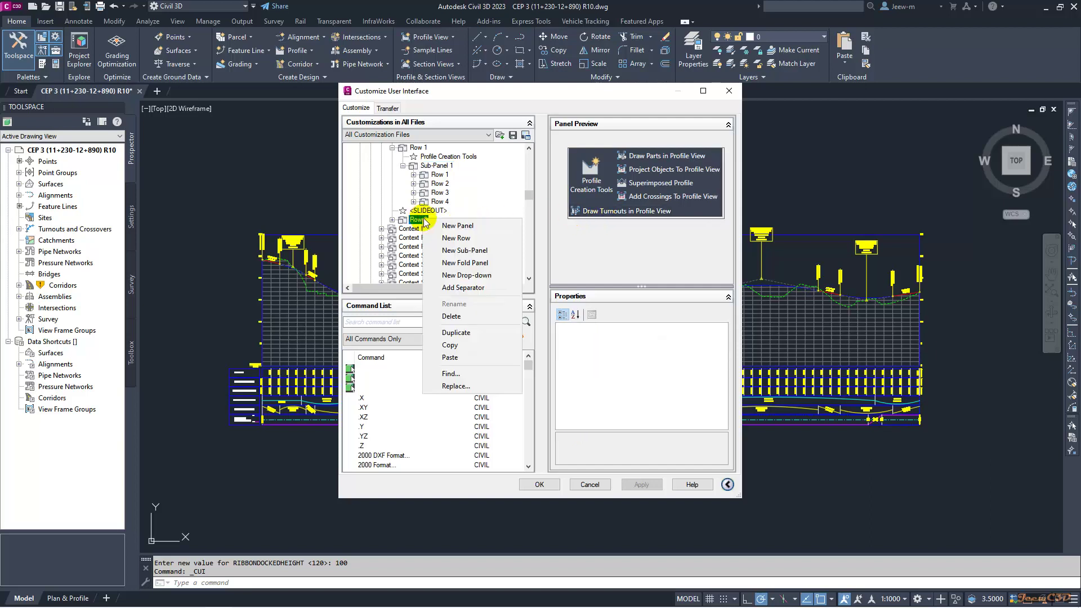
{"action": "left_click", "coordinate": [454, 238]}
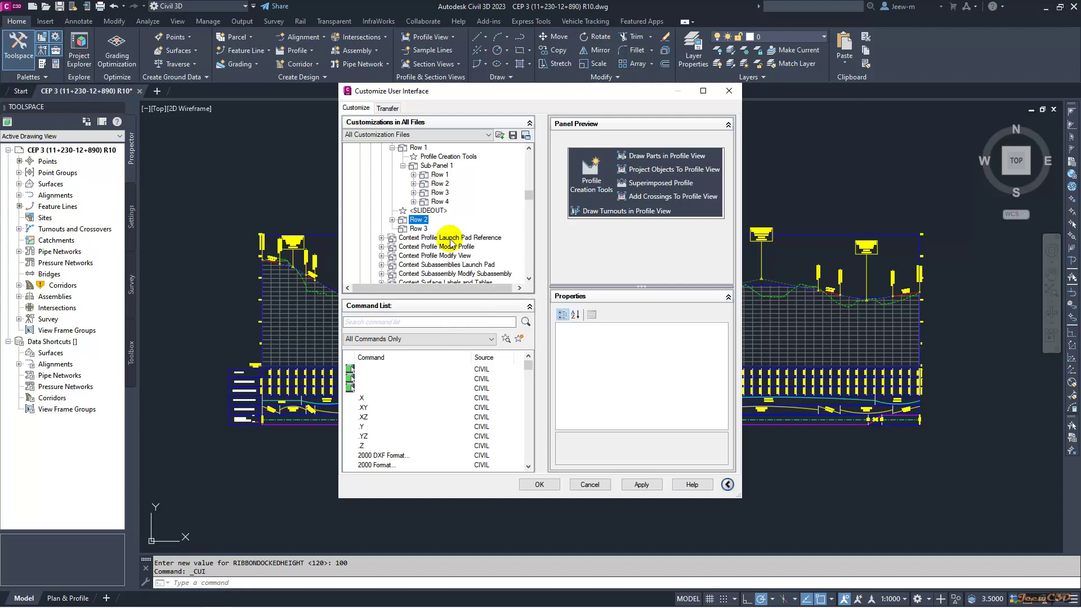
{"action": "left_click", "coordinate": [418, 229]}
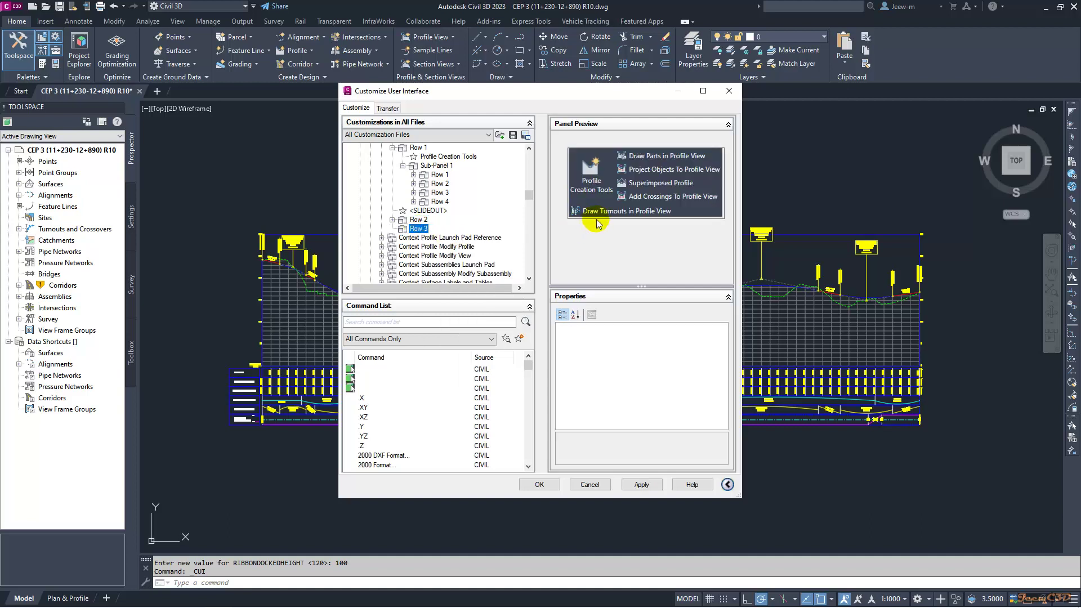
- Move Add Crossings To Profile View from Sub-Panel 1's Row 4 into the new Row 3
{"action": "left_click", "coordinate": [441, 201]}
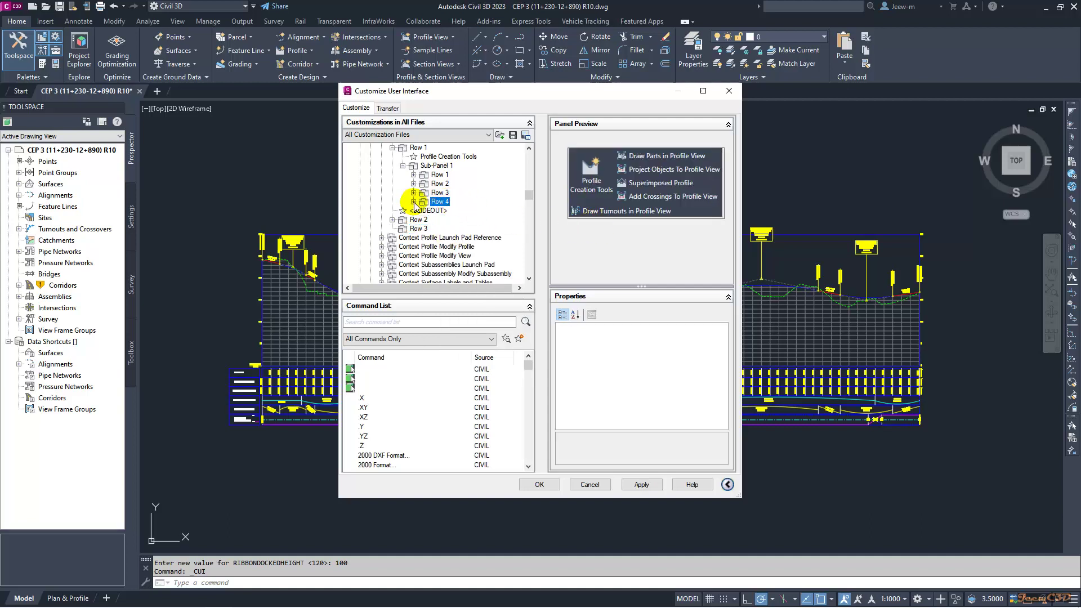
{"action": "left_click", "coordinate": [414, 202]}
{"action": "left_click", "coordinate": [475, 211]}
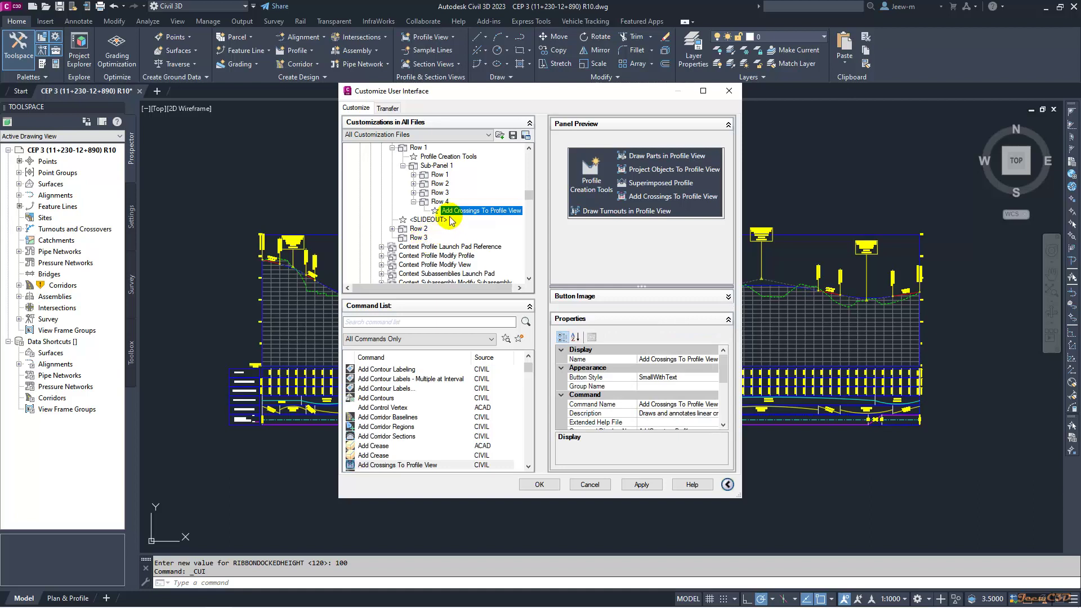
{"action": "left_click_drag", "start_coordinate": [454, 210], "coordinate": [421, 239]}
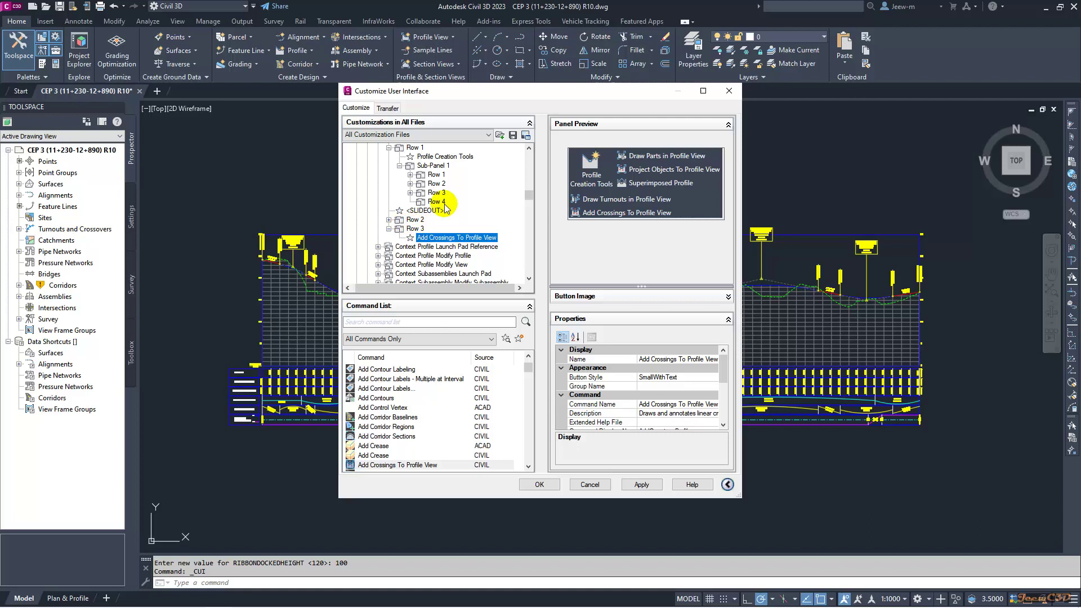
- Delete the empty Row 4 from Sub-Panel 1 and save the CUI changes with OK
{"action": "left_click", "coordinate": [435, 202]}
{"action": "right_click", "coordinate": [437, 202]}
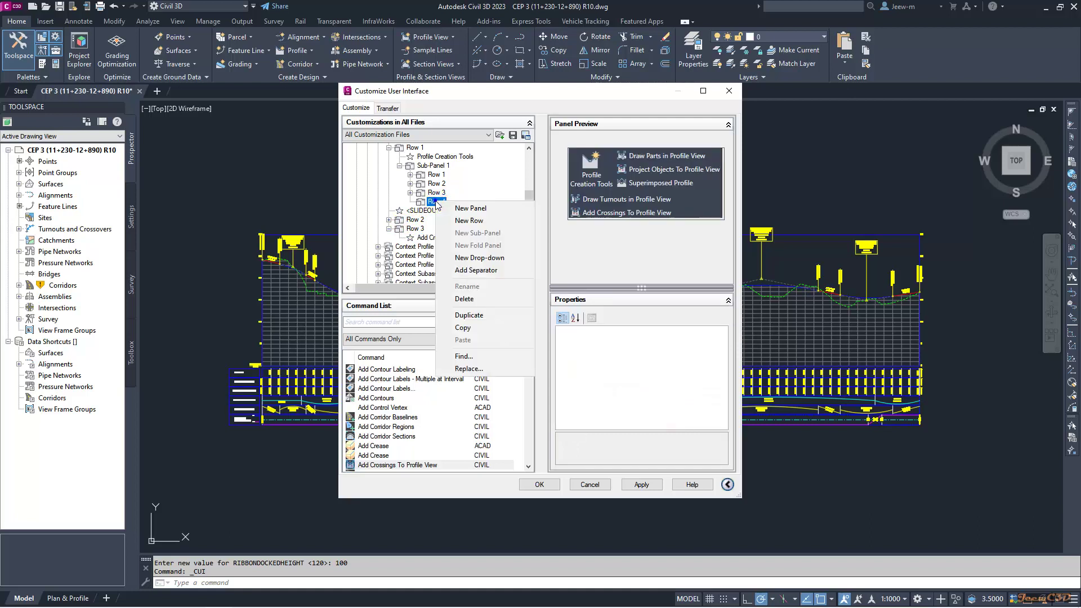
{"action": "left_click", "coordinate": [465, 304]}
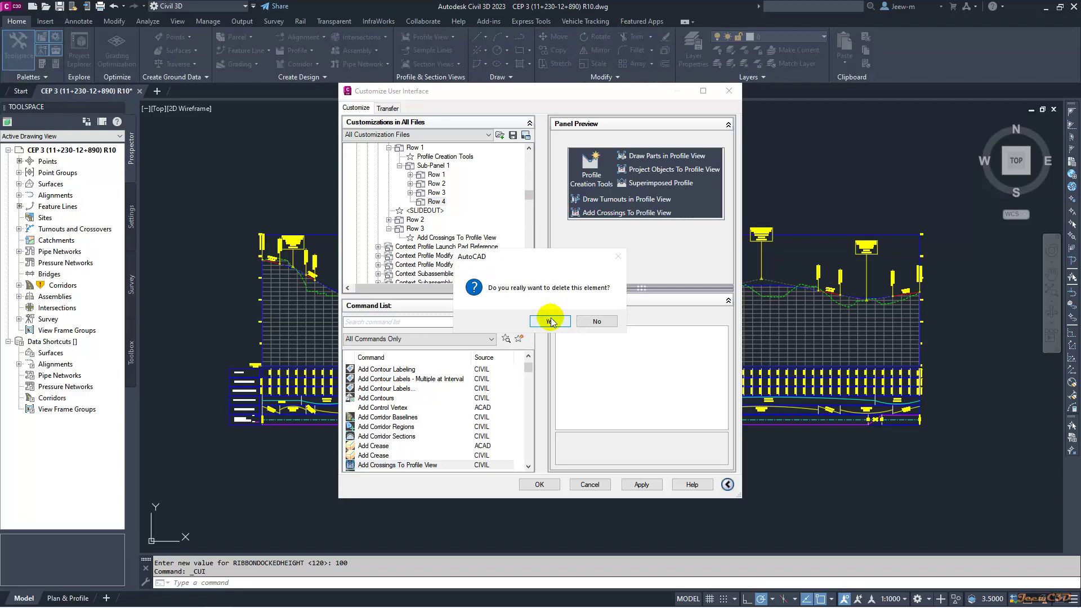
{"action": "left_click", "coordinate": [549, 317]}
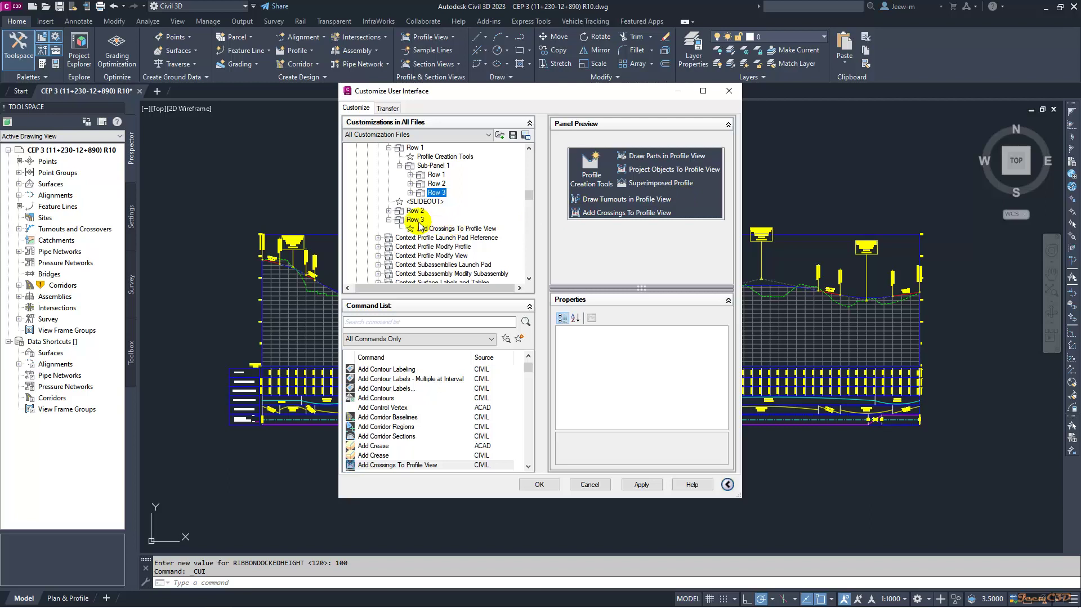
{"action": "left_click", "coordinate": [388, 219]}
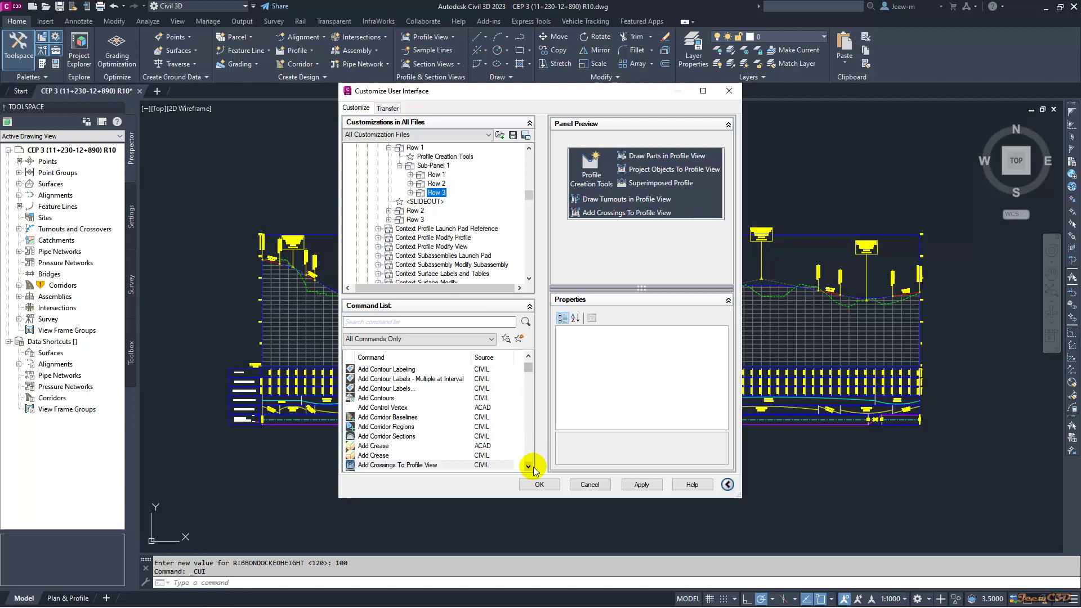
{"action": "left_click", "coordinate": [535, 484]}
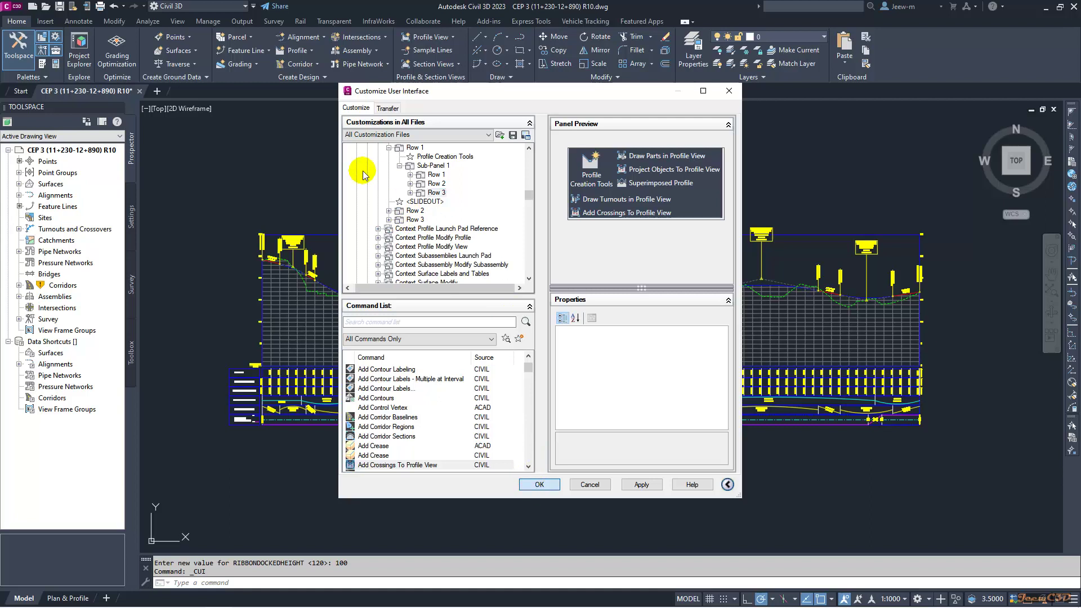
{"action": "left_click", "coordinate": [338, 166]}
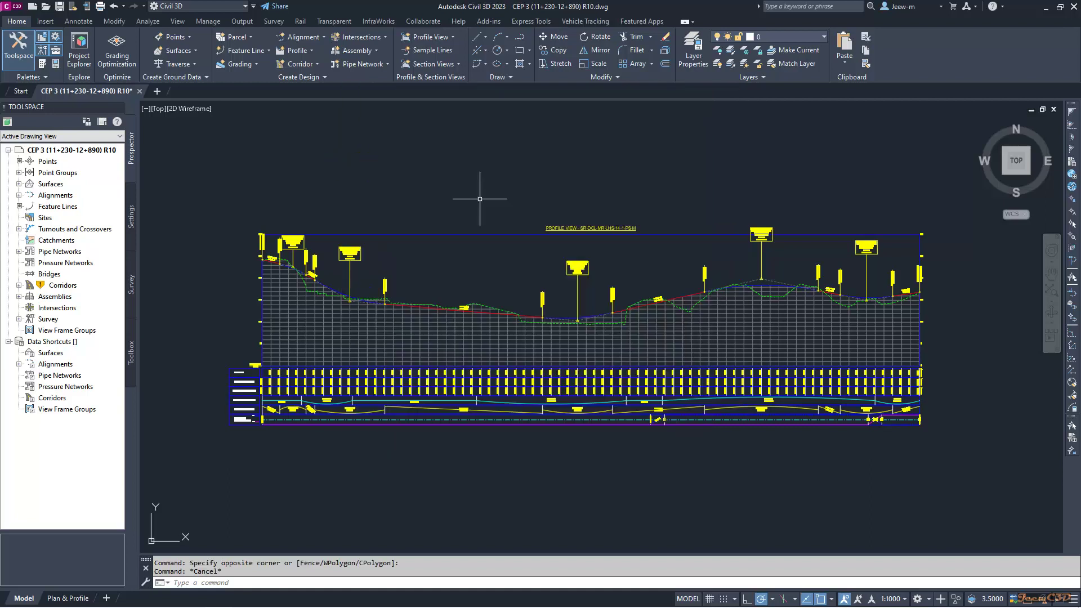
{"action": "key", "text": "Escape"}
{"action": "left_click", "coordinate": [489, 234]}
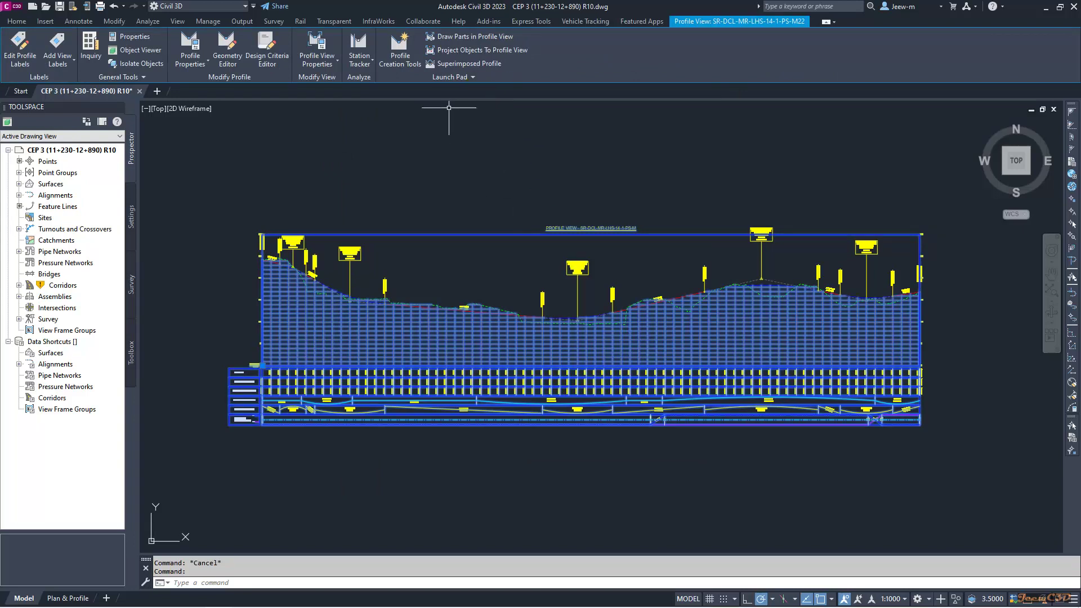
{"action": "left_click", "coordinate": [445, 78]}
{"action": "key", "text": "Escape"}
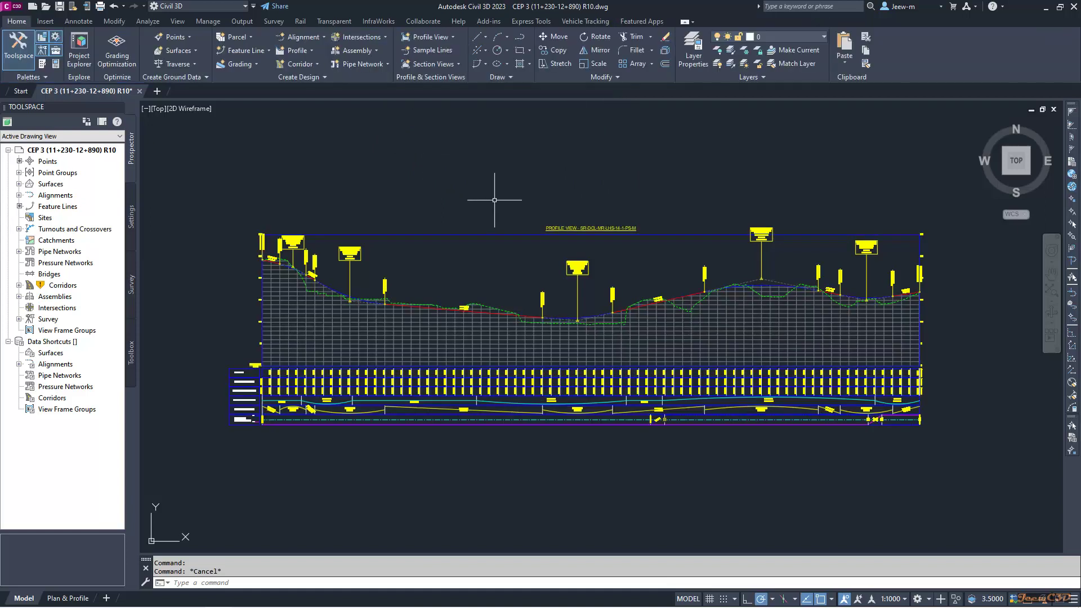
{"action": "left_click", "coordinate": [484, 235]}
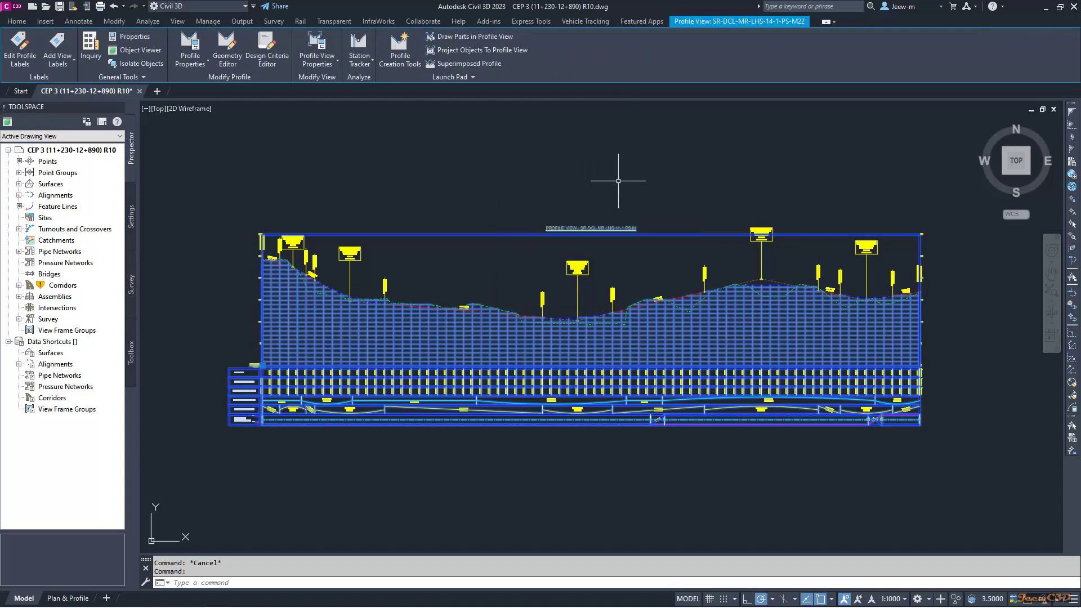
{"action": "key", "text": "Escape"}
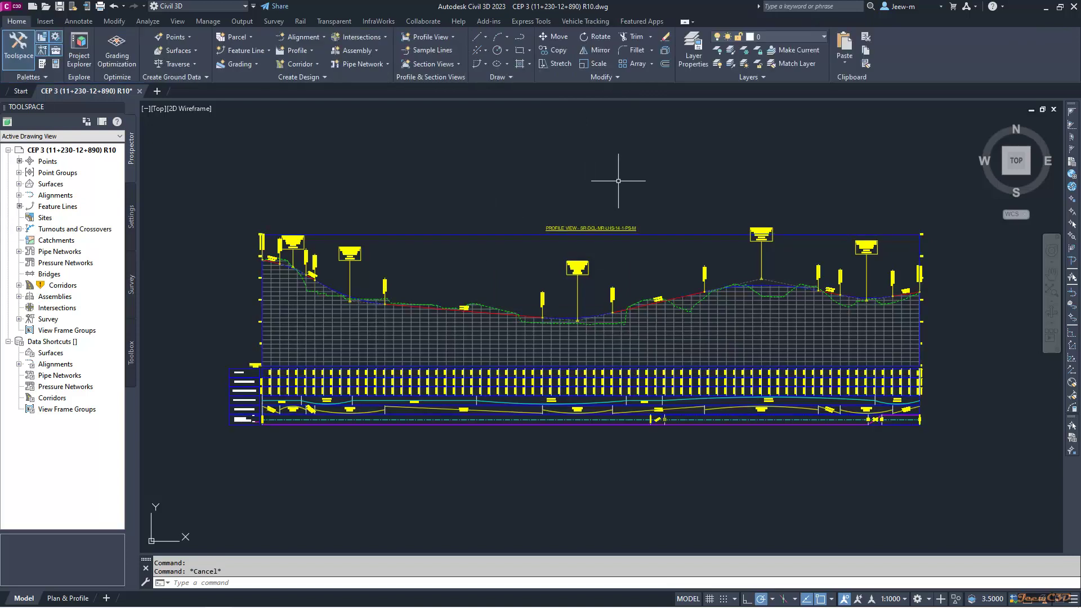